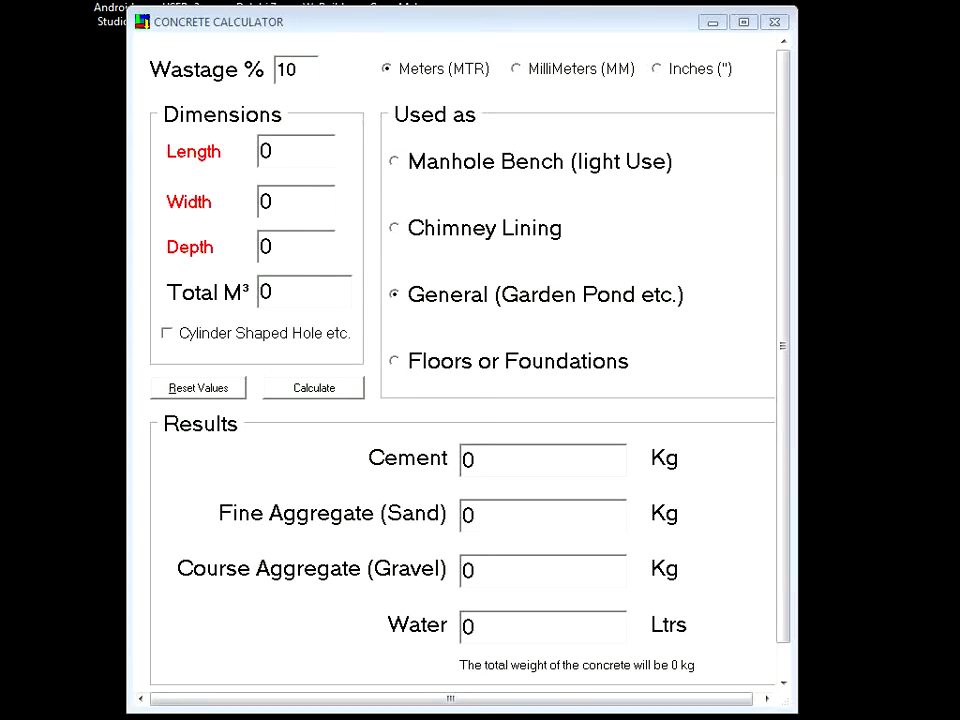
Reposition and enlarge the calculator window to fit the whole form, and choose meters as the measurement unit.
drag(462, 21, 422, 14)
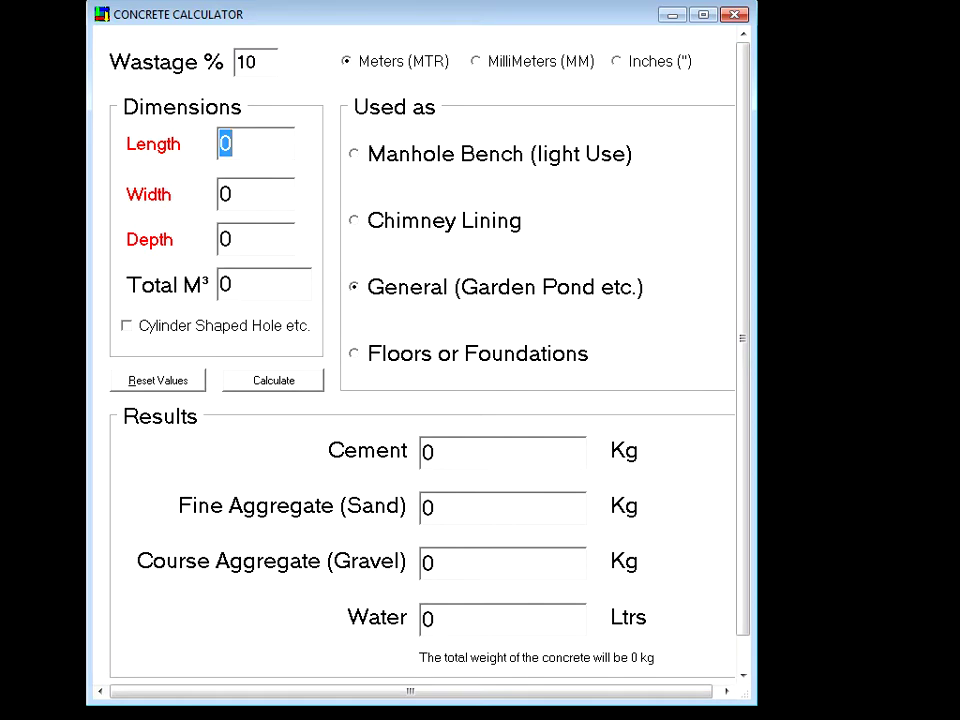
drag(755, 703, 783, 719)
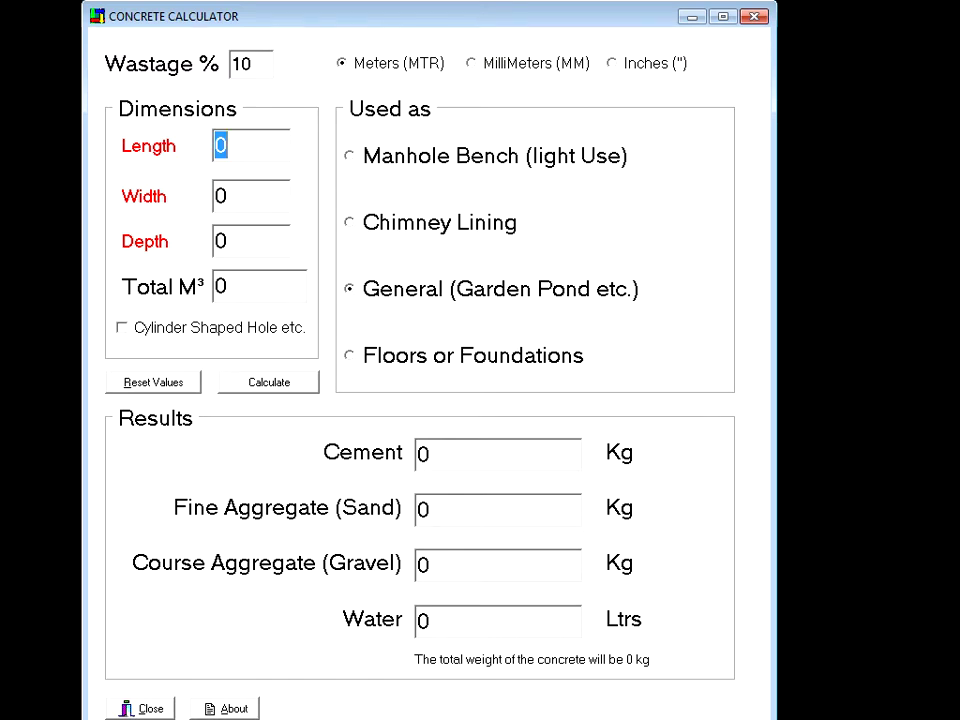
click(398, 63)
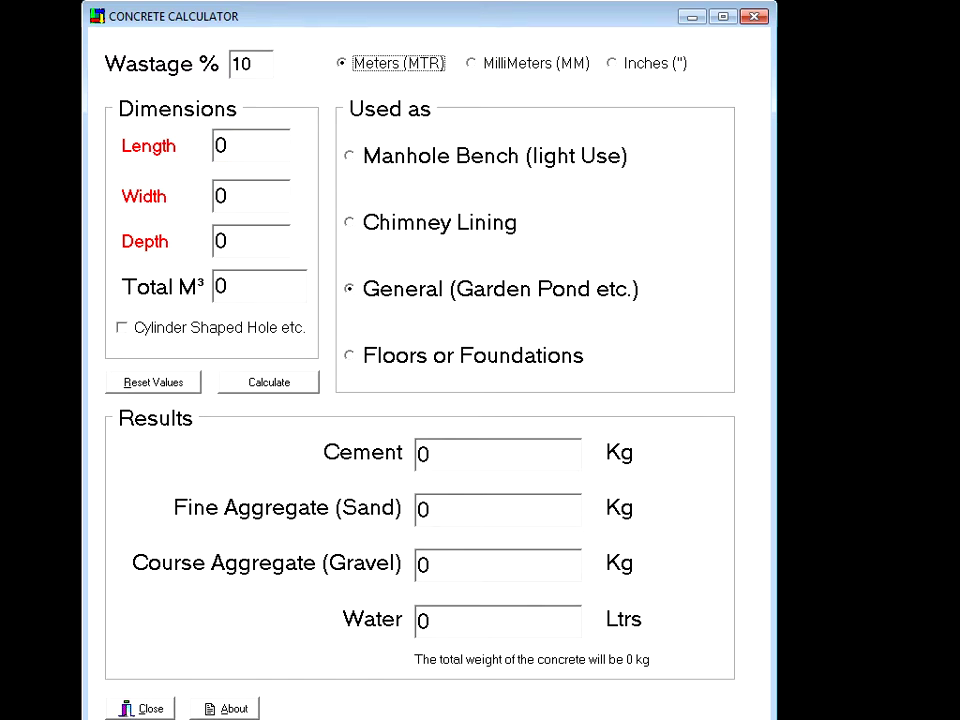
Calculate the concrete materials for Floors or Foundations with length, width and depth each set to 1 m.
click(221, 145)
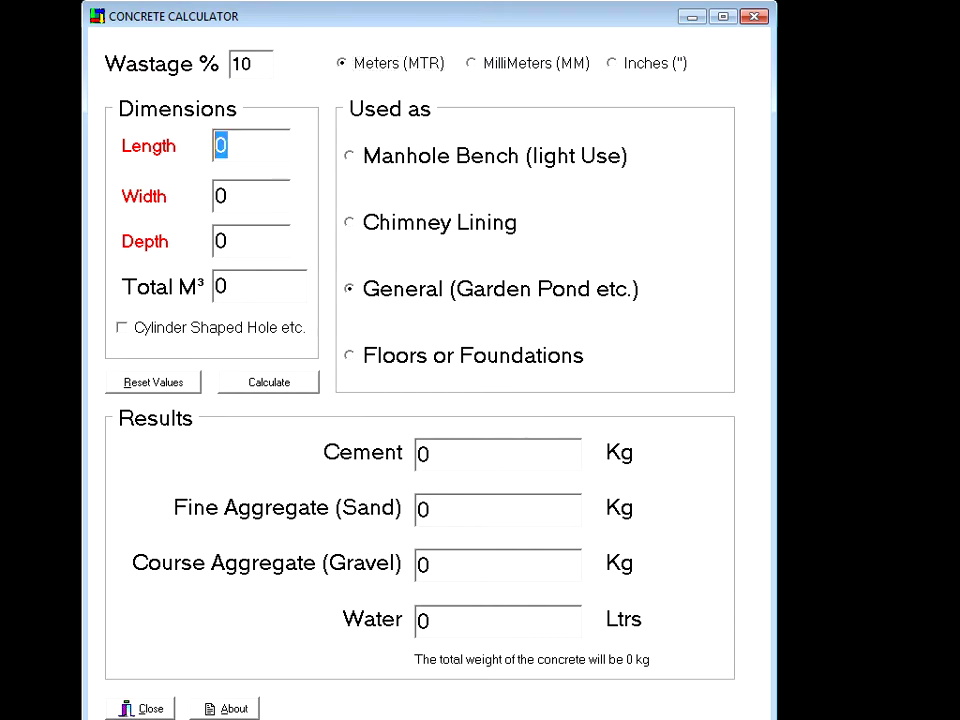
text(1)
key(Tab)
text(1)
key(Tab)
text(1)
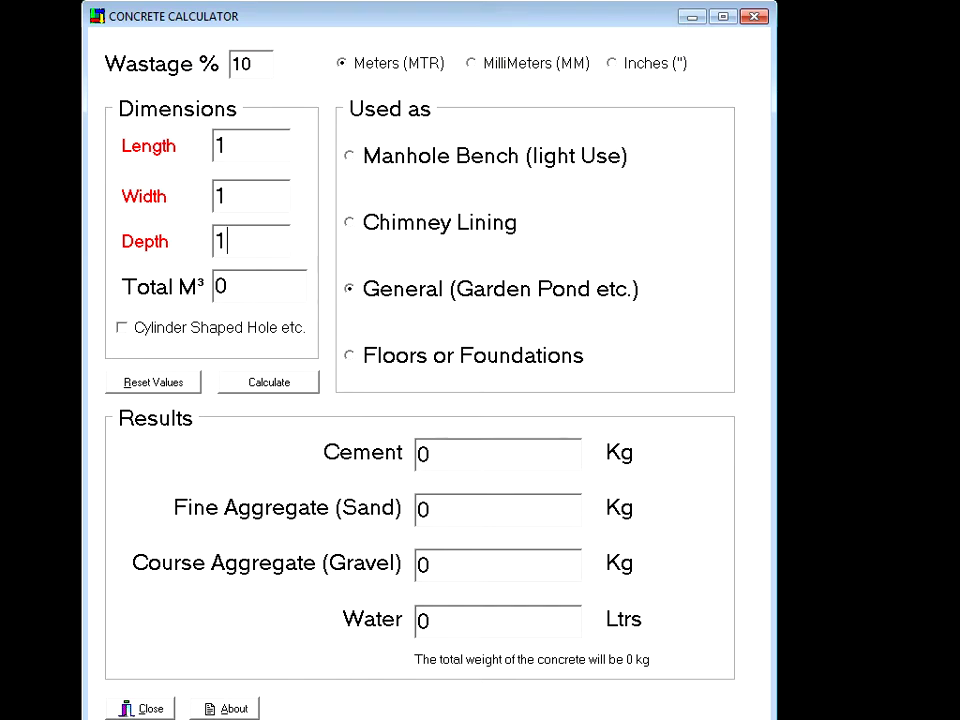
click(349, 355)
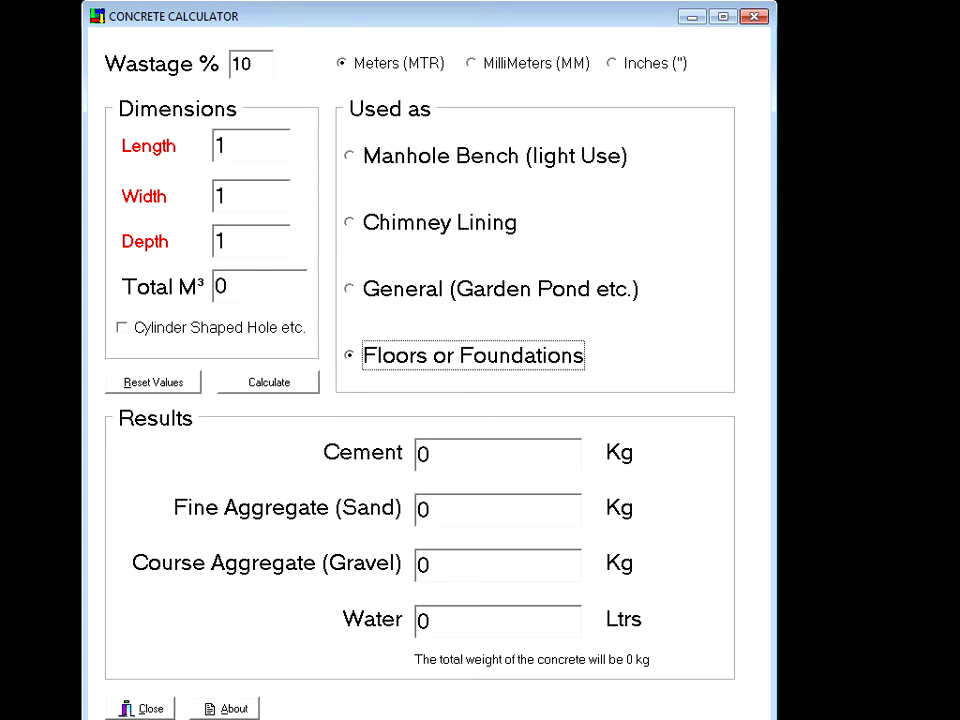
click(268, 382)
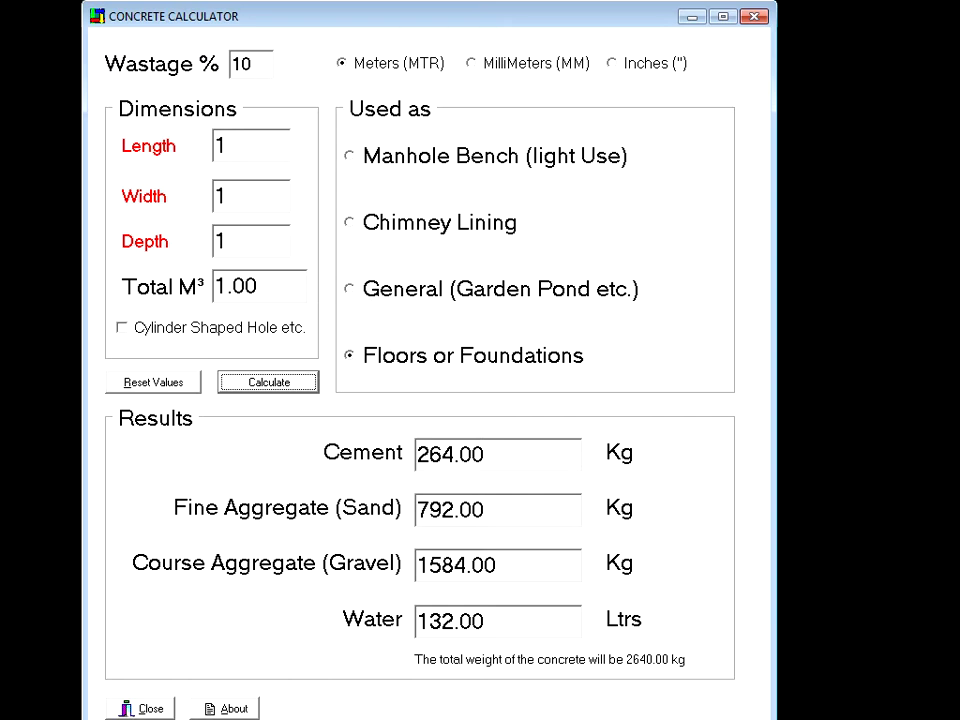
Set the depth to 0.100 m and recalculate the material quantities.
double_click(221, 241)
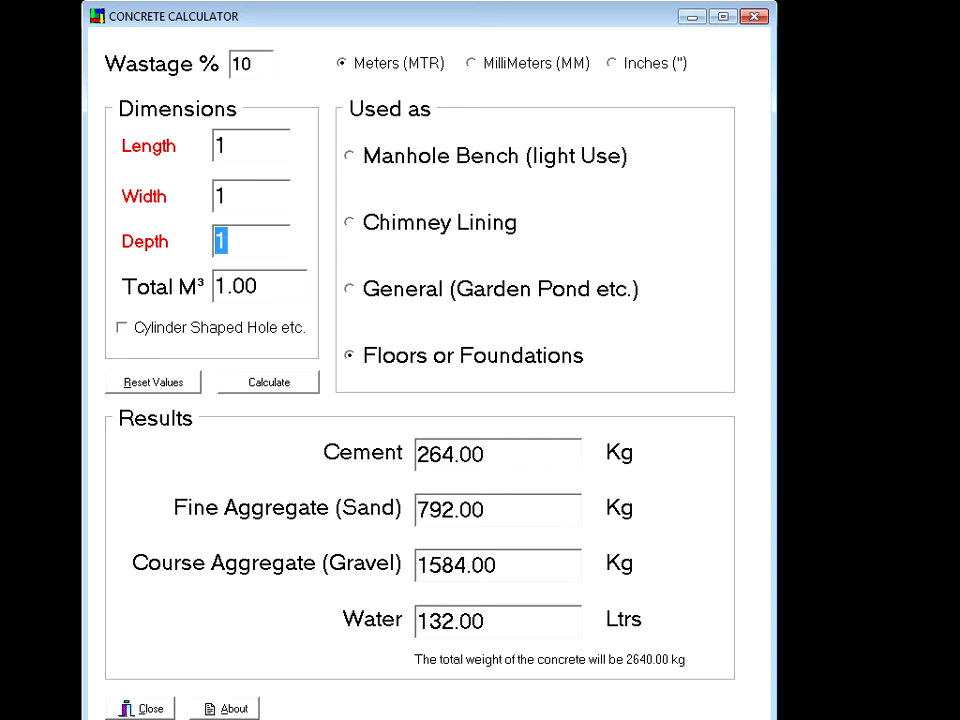
text(0.1)
text(00)
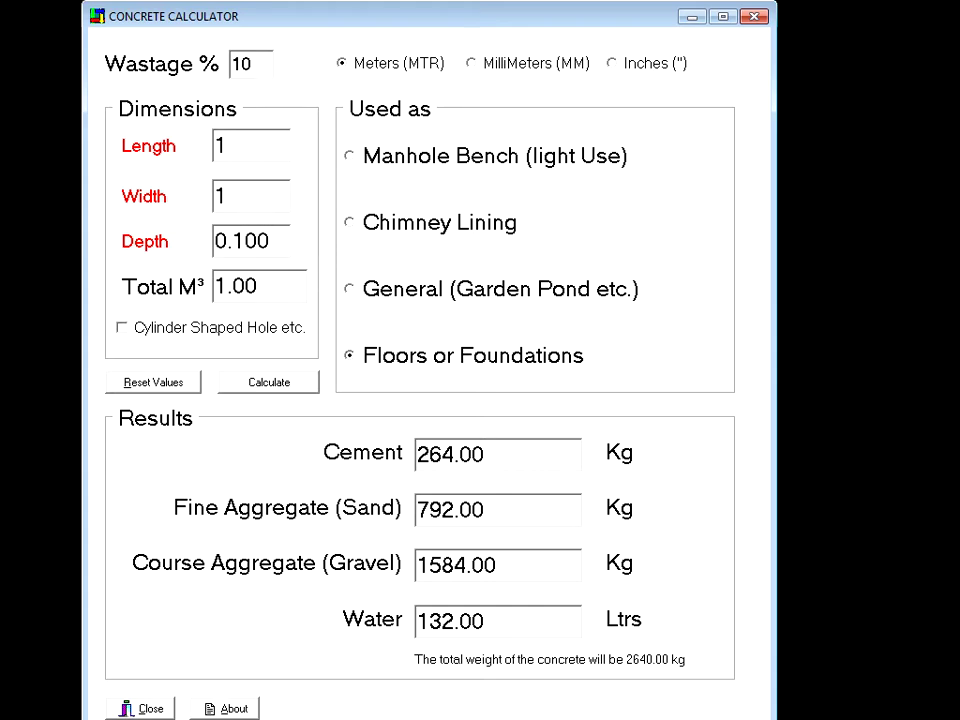
click(268, 382)
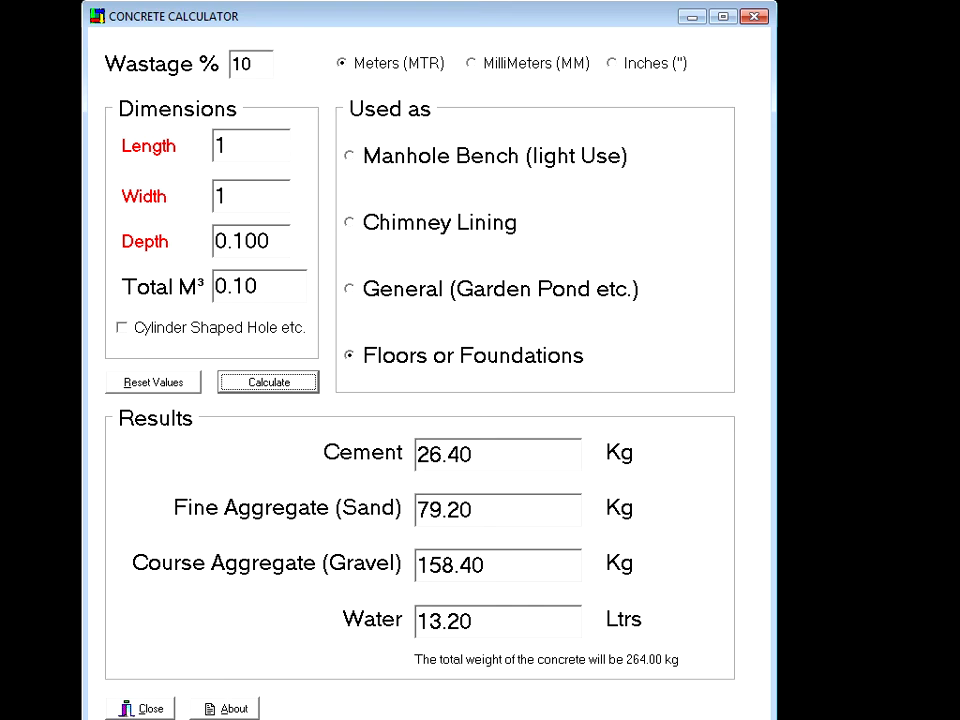
Switch the unit to millimeters and recalculate with length 1000, width 1000 and depth 100.
click(471, 63)
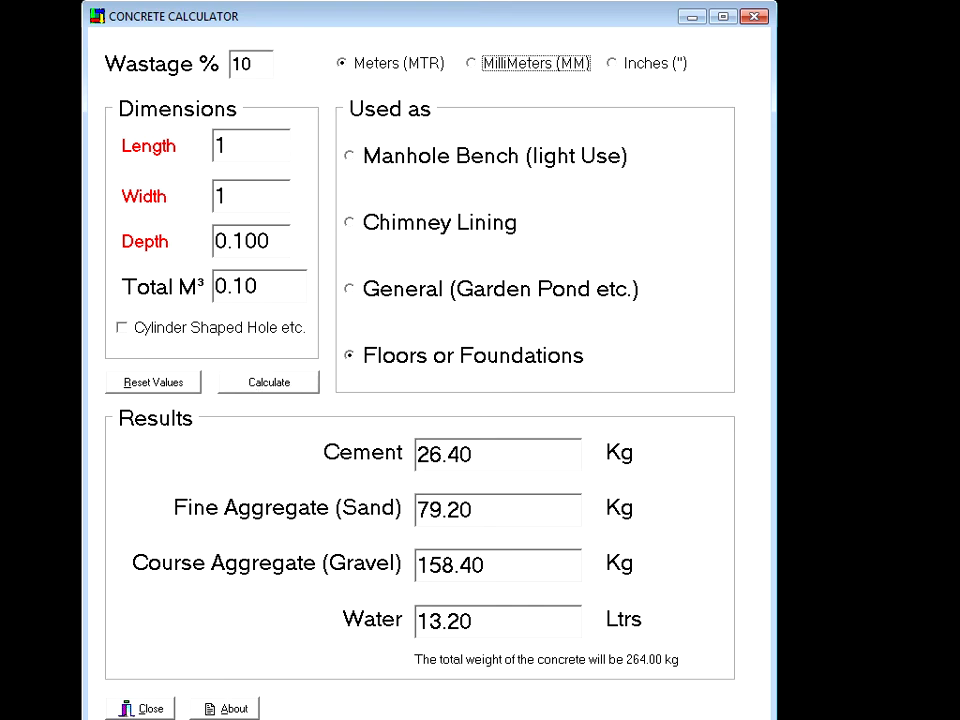
click(228, 145)
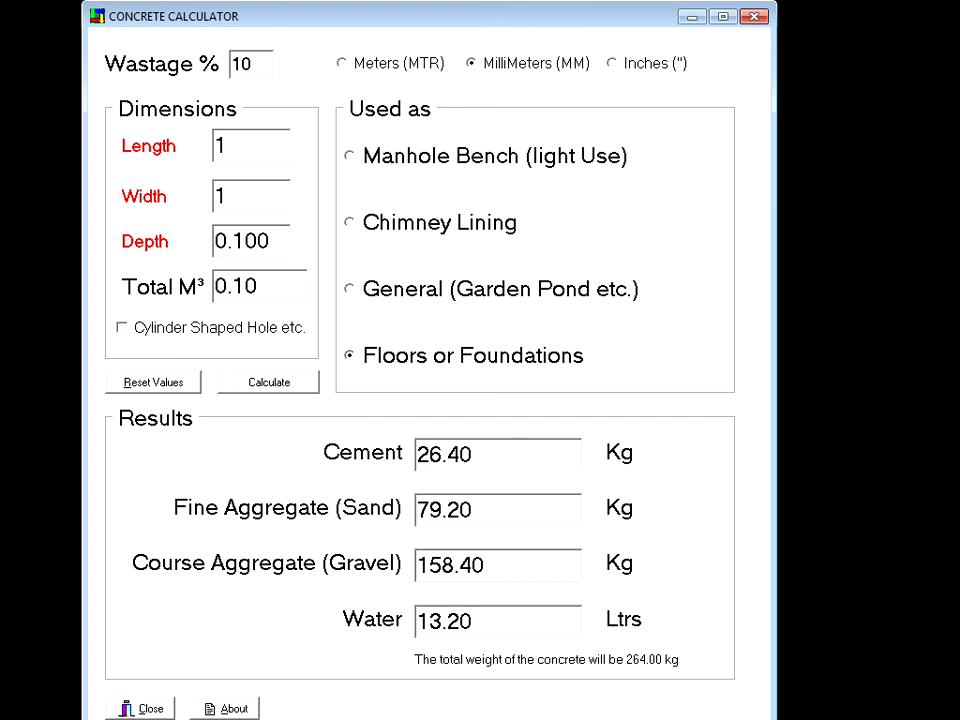
text(000)
click(228, 196)
text(000)
key(Tab)
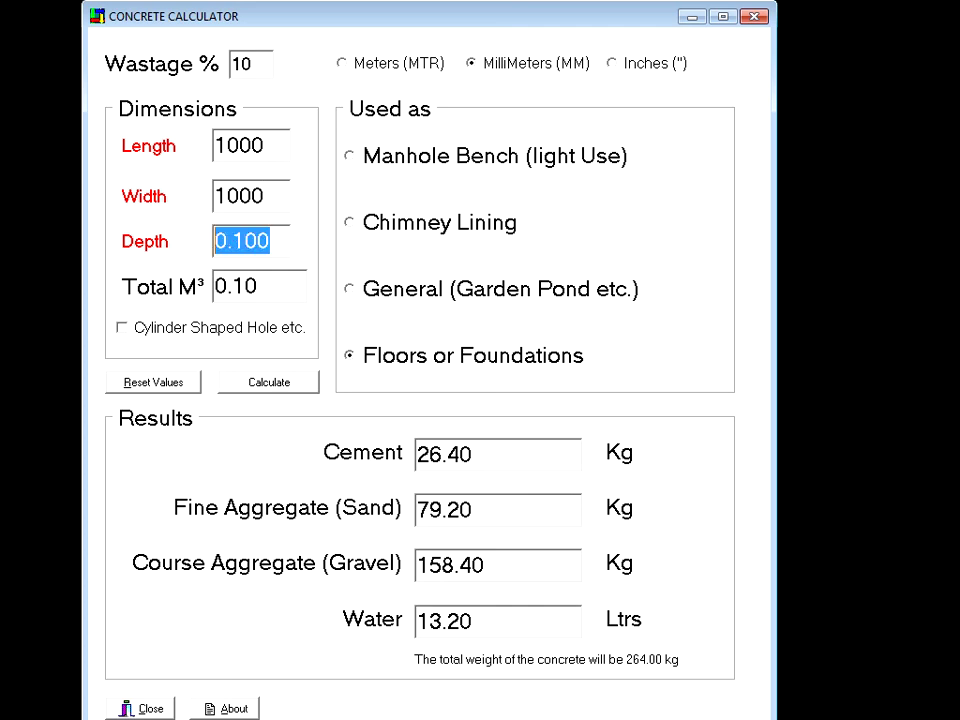
text(100)
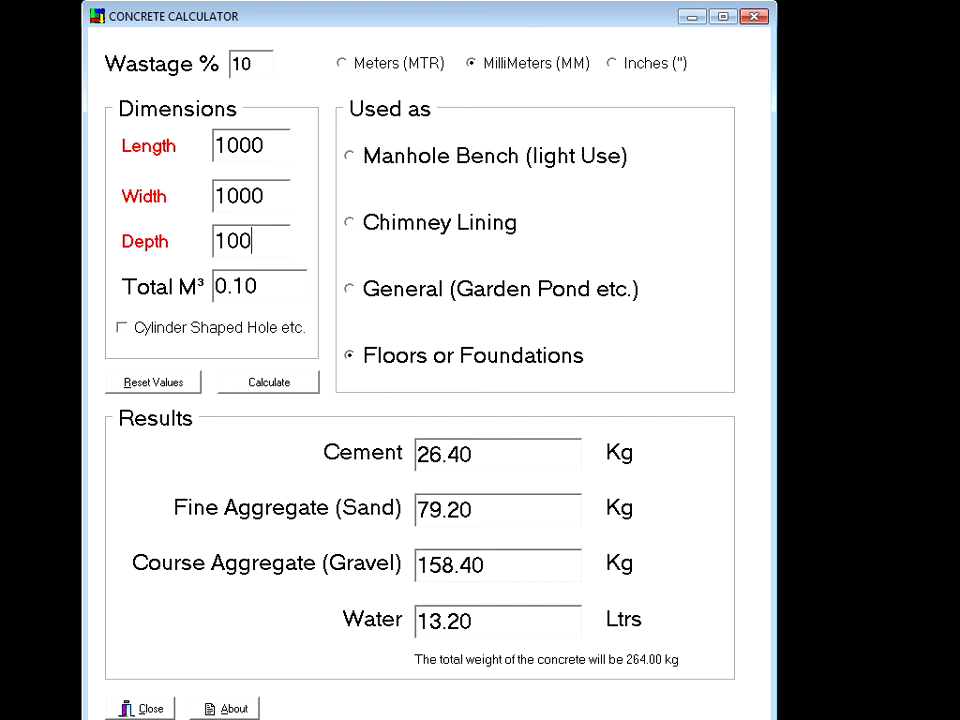
click(268, 382)
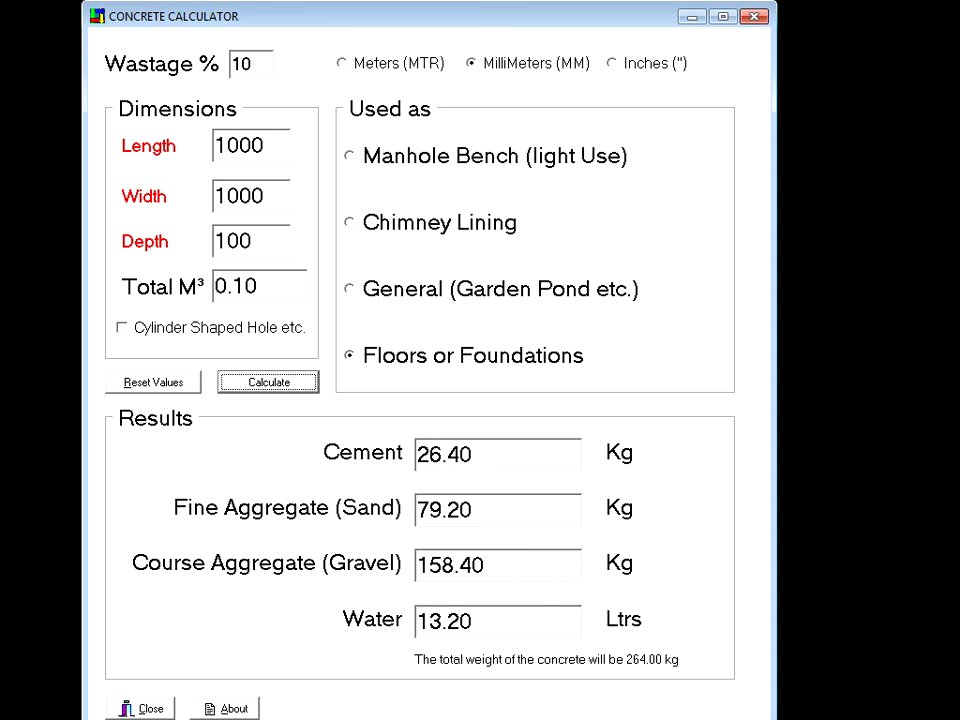
Recalculate the quantities for General (Garden Pond etc.) use, and again for Floors or Foundations to compare the mixes.
click(349, 288)
click(268, 382)
click(349, 355)
click(268, 382)
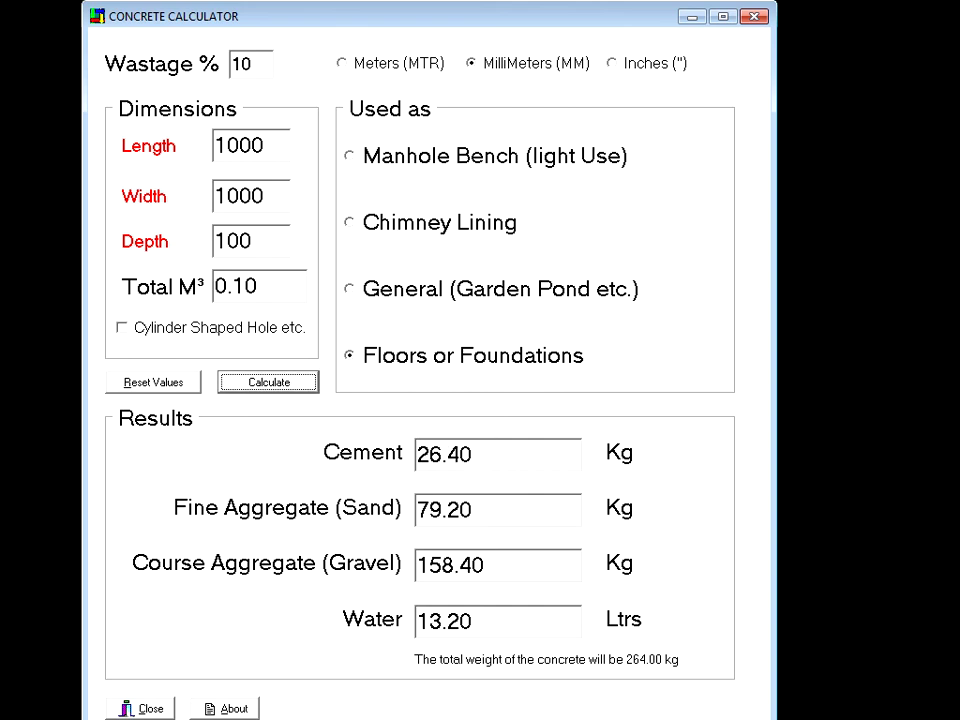